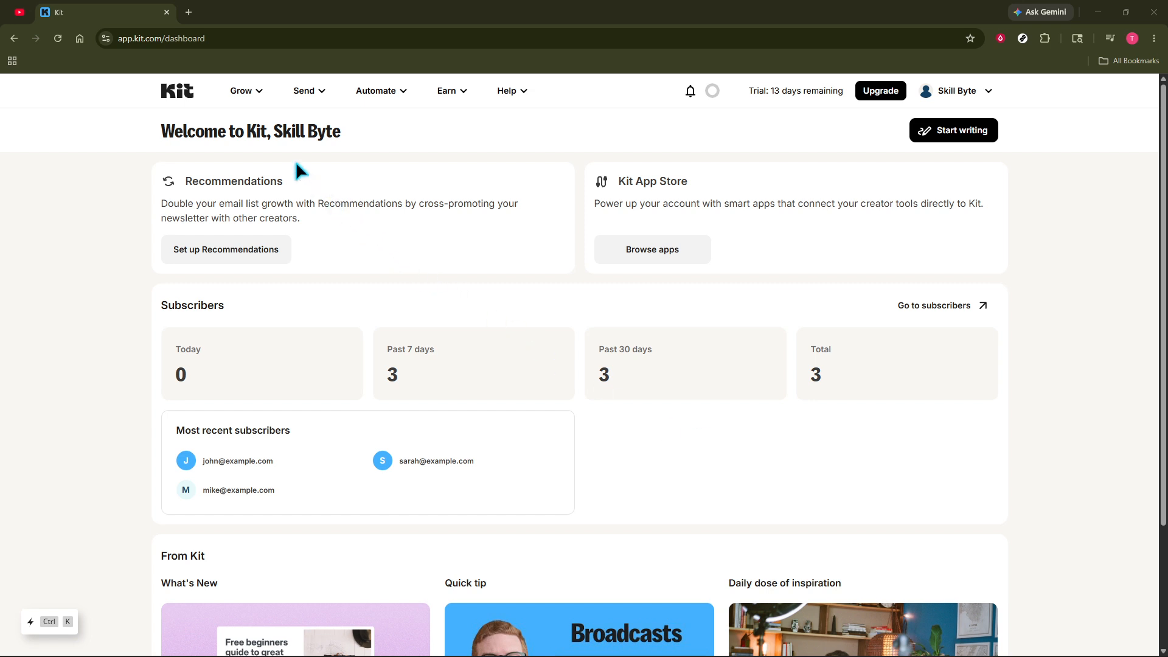
Create a new landing page from the dark Canyon template.
left_click(242, 92)
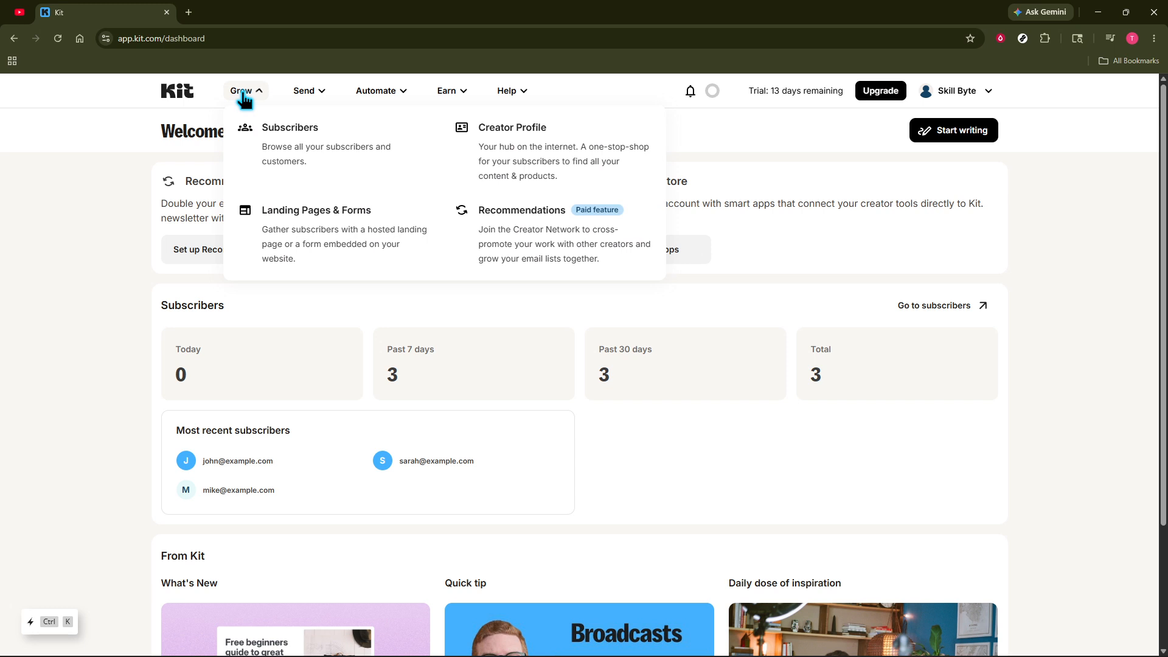
left_click(290, 222)
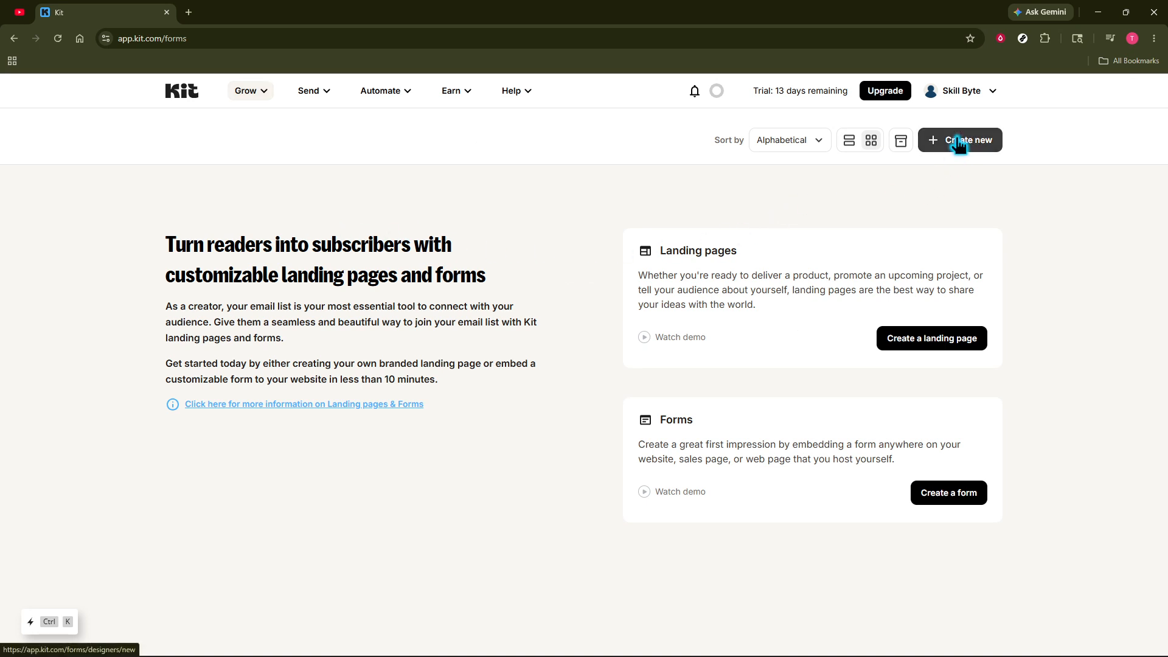
left_click(939, 148)
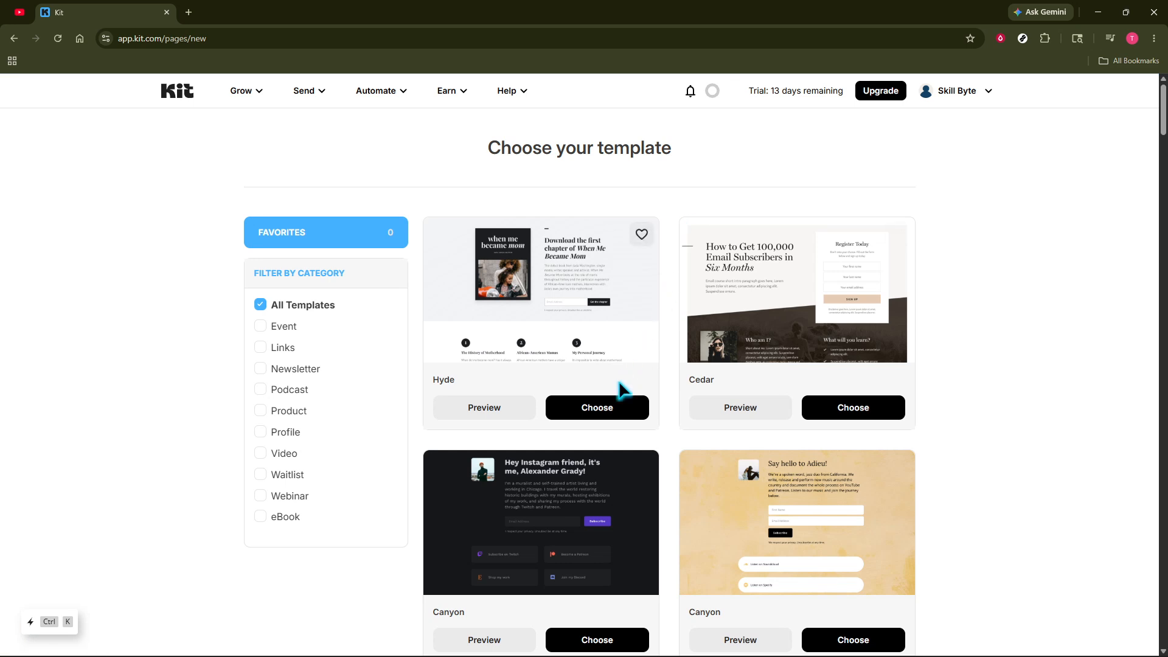
scroll(809, 457, "down", 1)
scroll(812, 450, "down", 6)
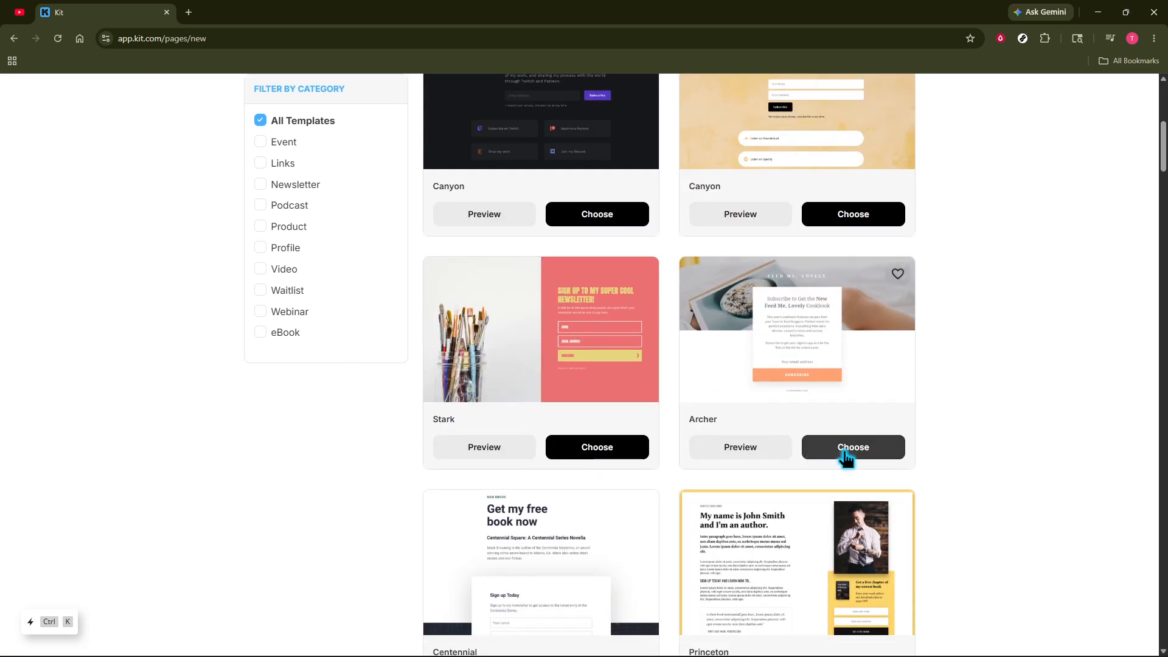
scroll(855, 453, "up", 2)
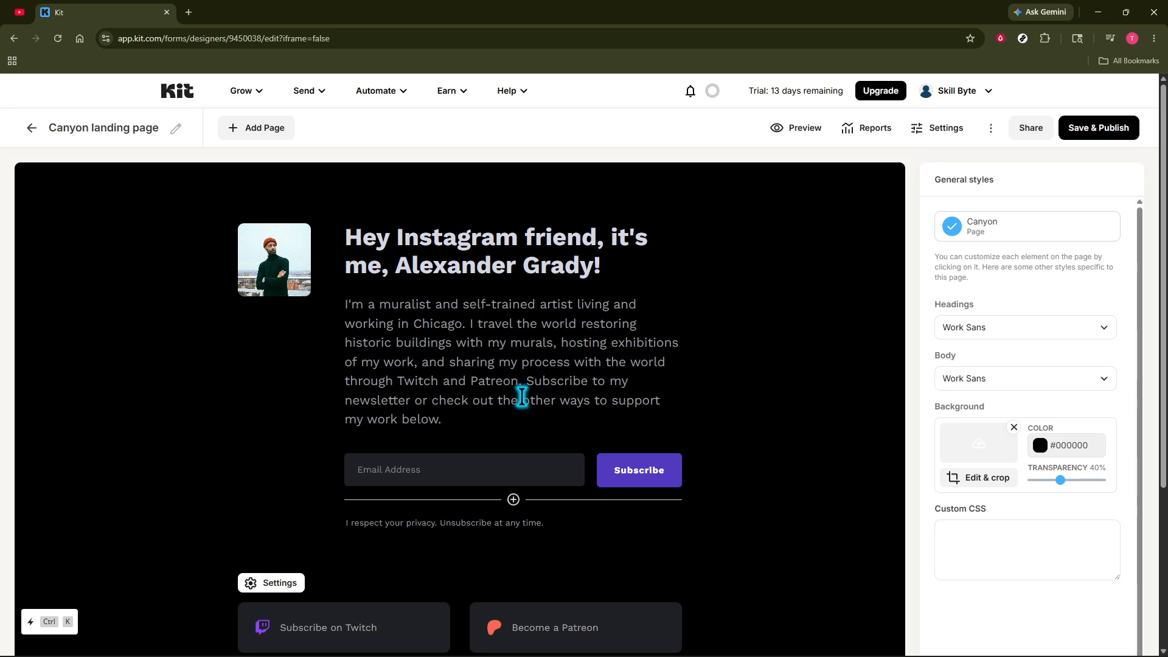
Replace the sample person's name in the landing page headline with "Skill Byte" and publish the page.
double_click(422, 268)
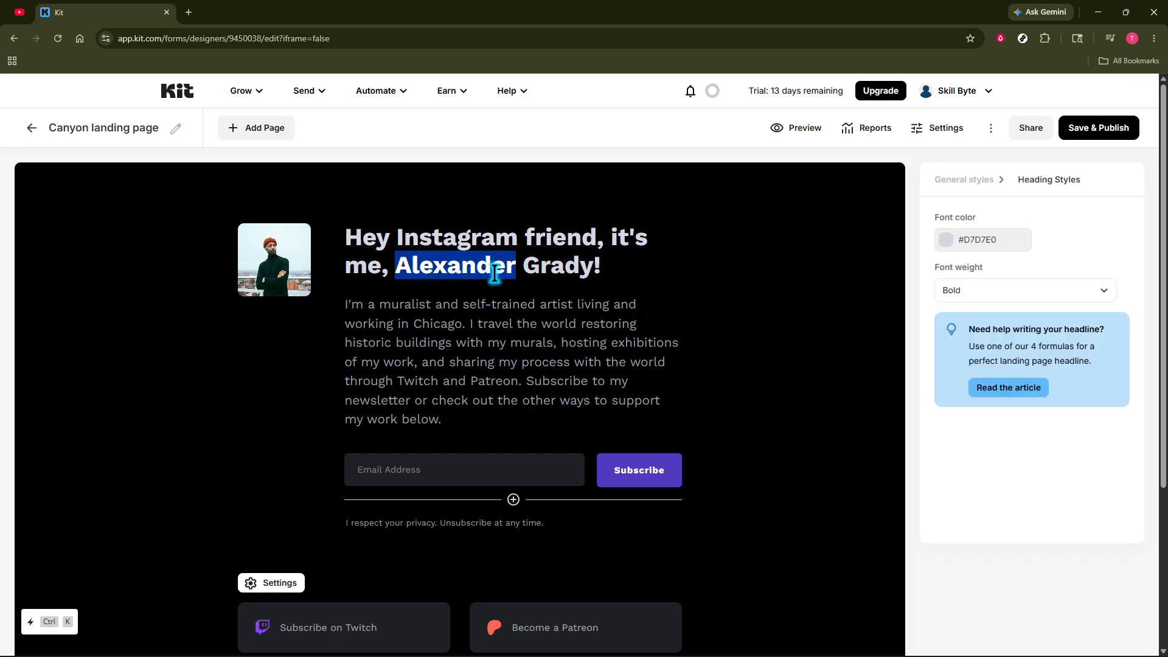
left_click_drag(422, 268, 566, 278)
type("Sk")
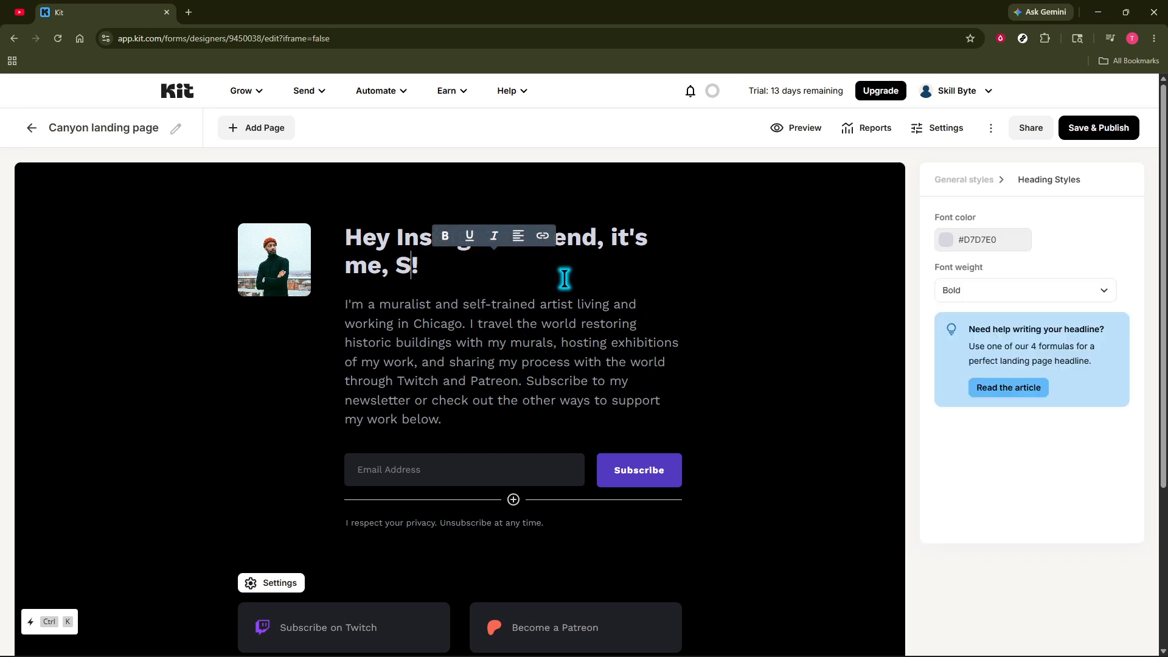
type("ill")
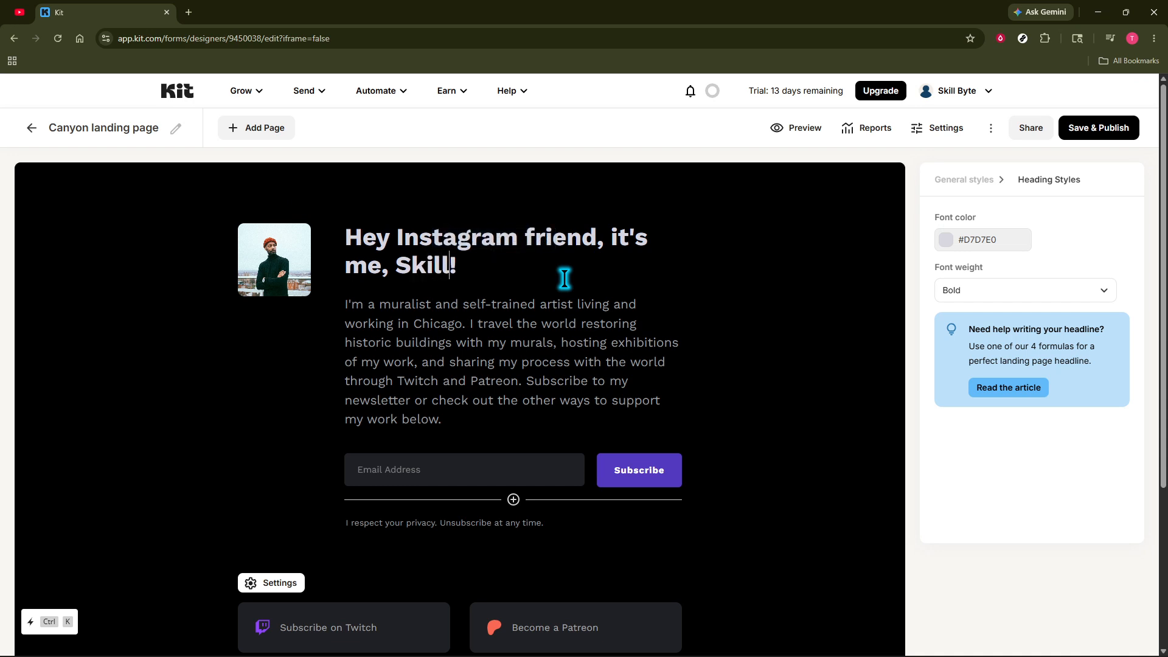
type(" Byte")
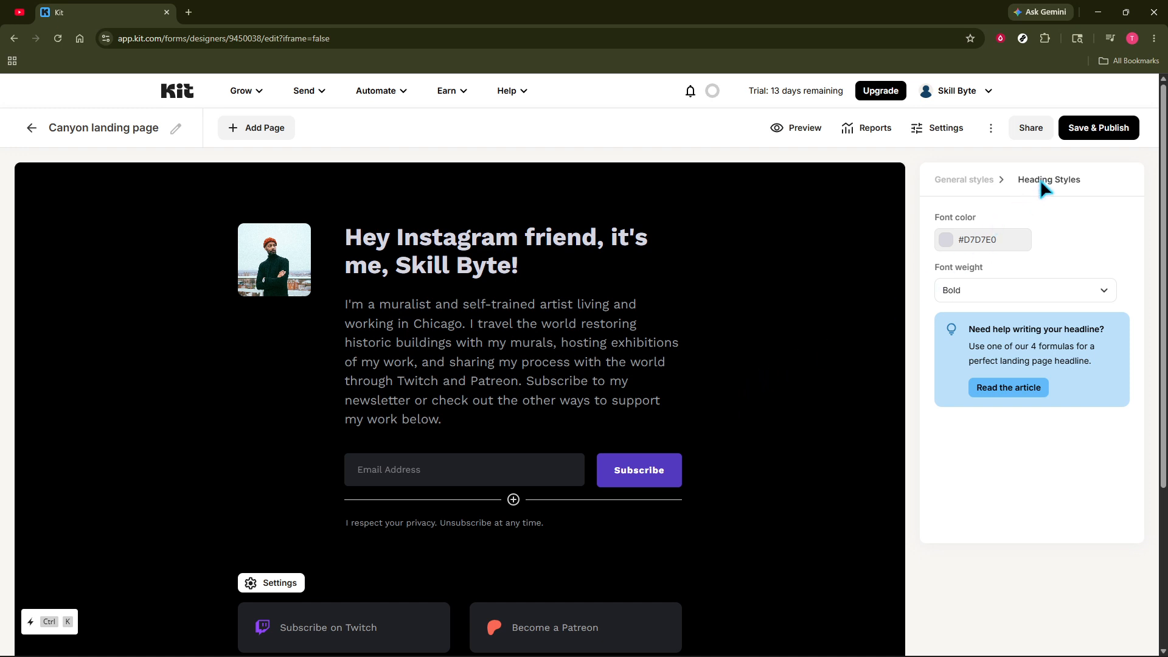
left_click(1090, 140)
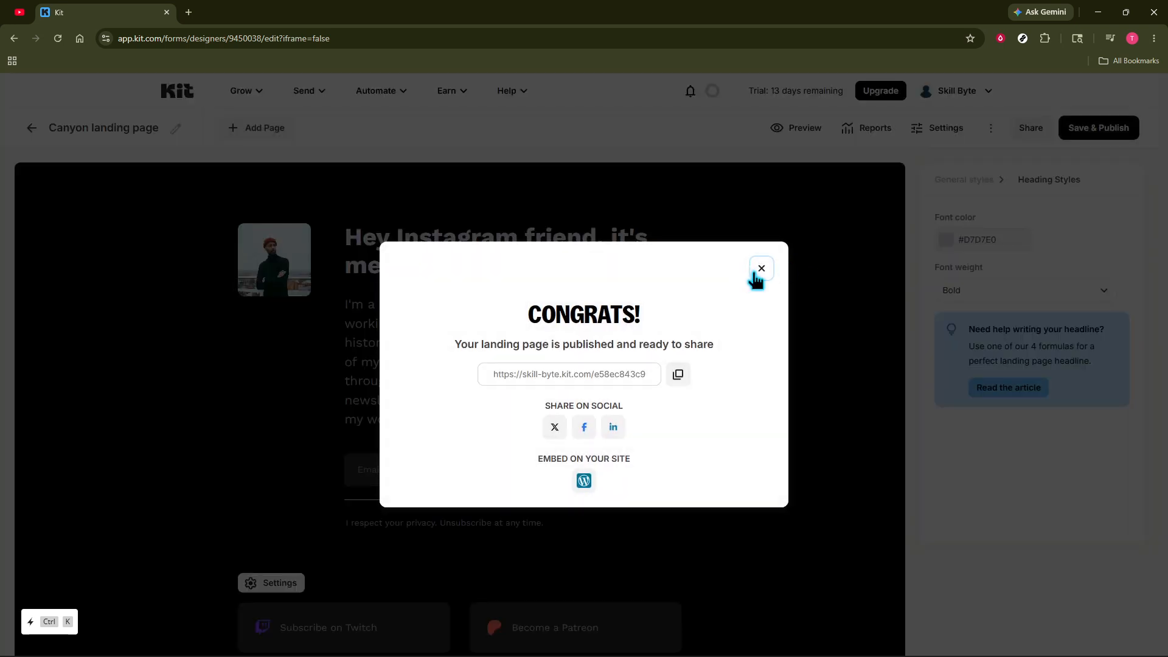
left_click(762, 269)
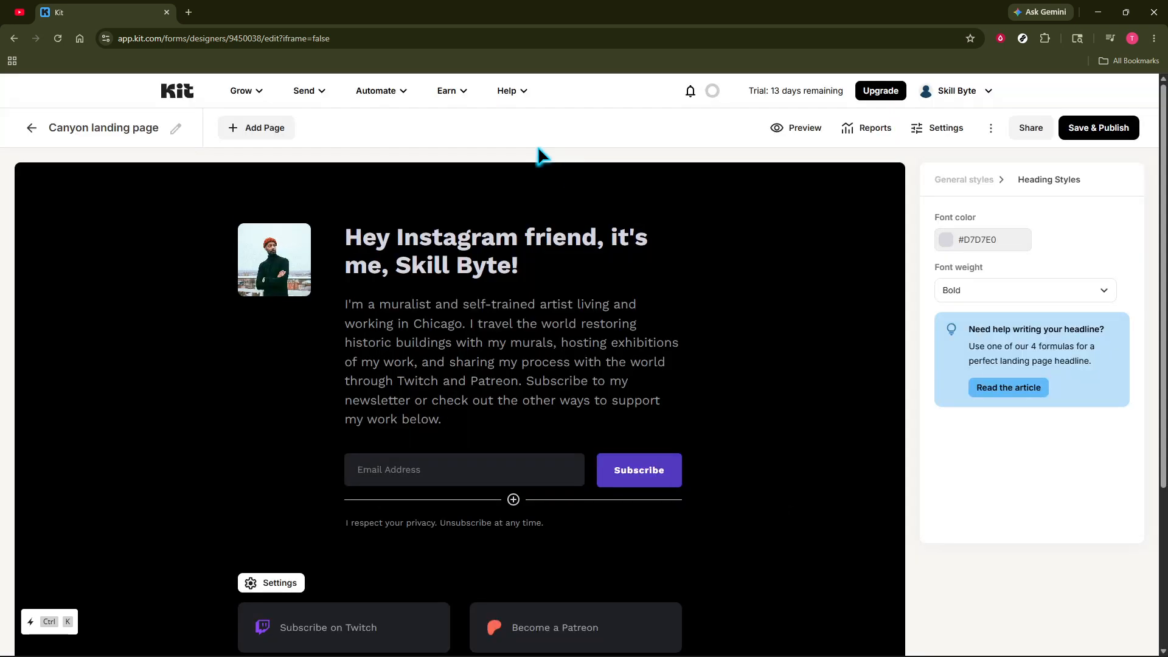
Start a new pay-once product named "Skill Byte" with a standard fixed price of 30 USD.
left_click(449, 91)
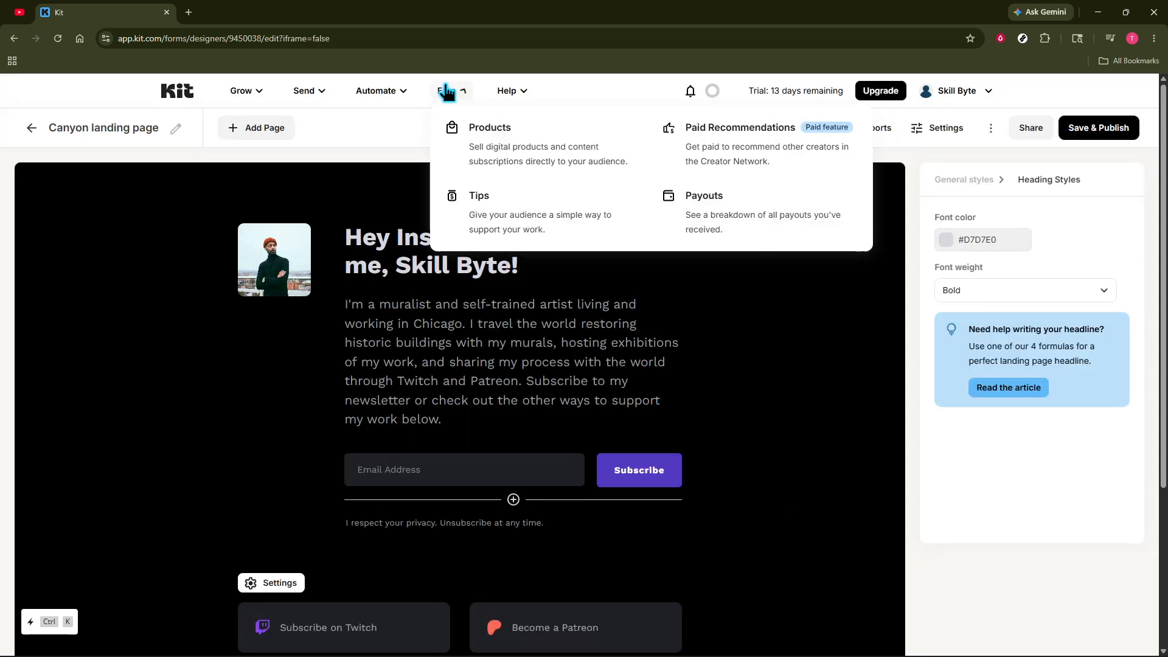
left_click(471, 129)
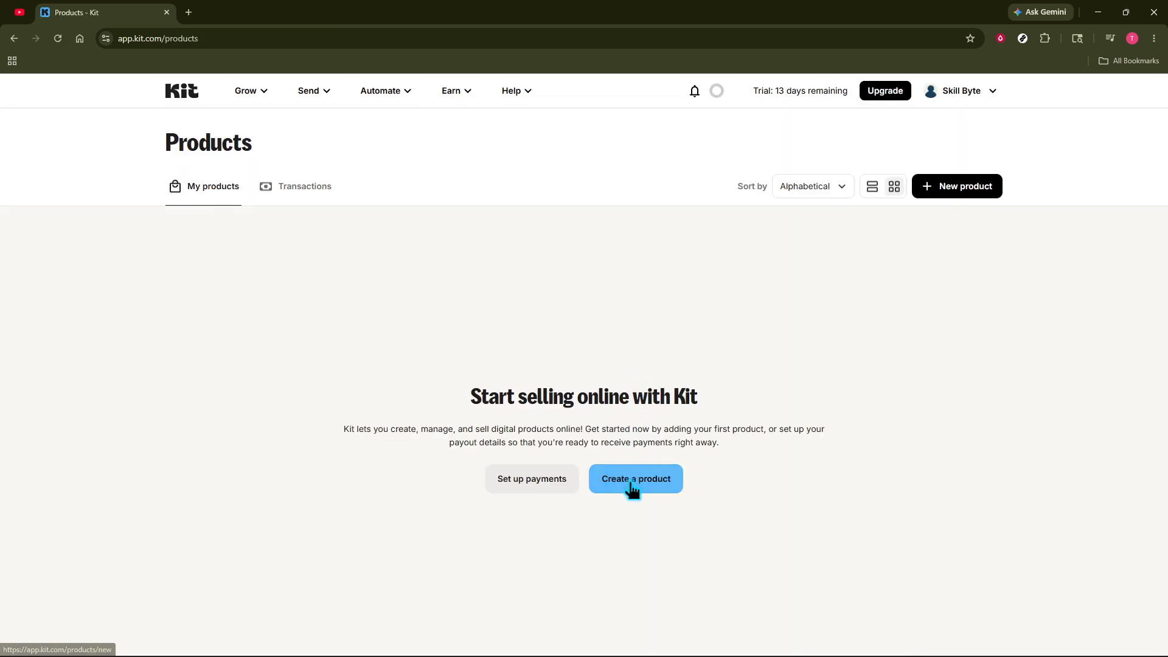
left_click(630, 482)
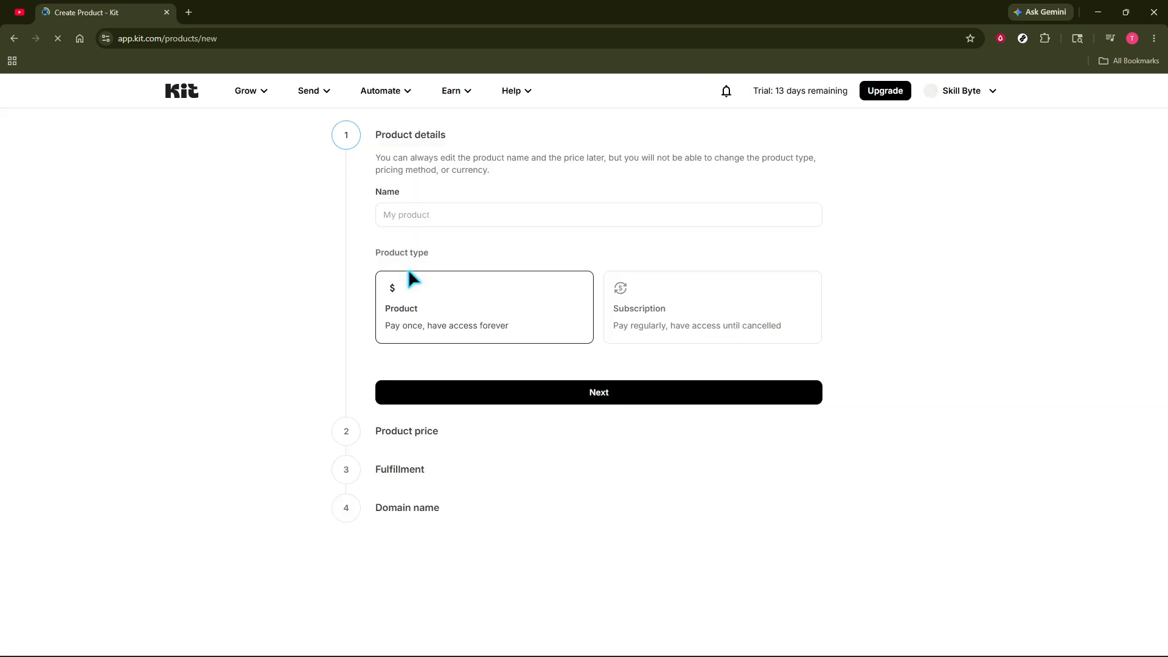
left_click(413, 218)
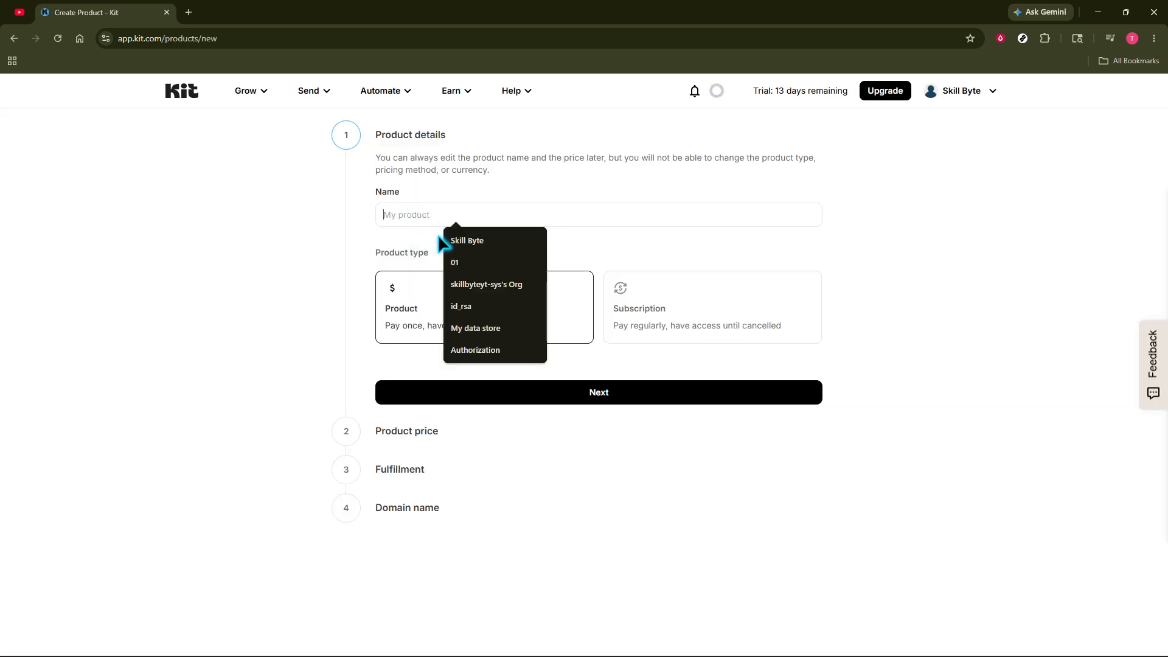
left_click(467, 241)
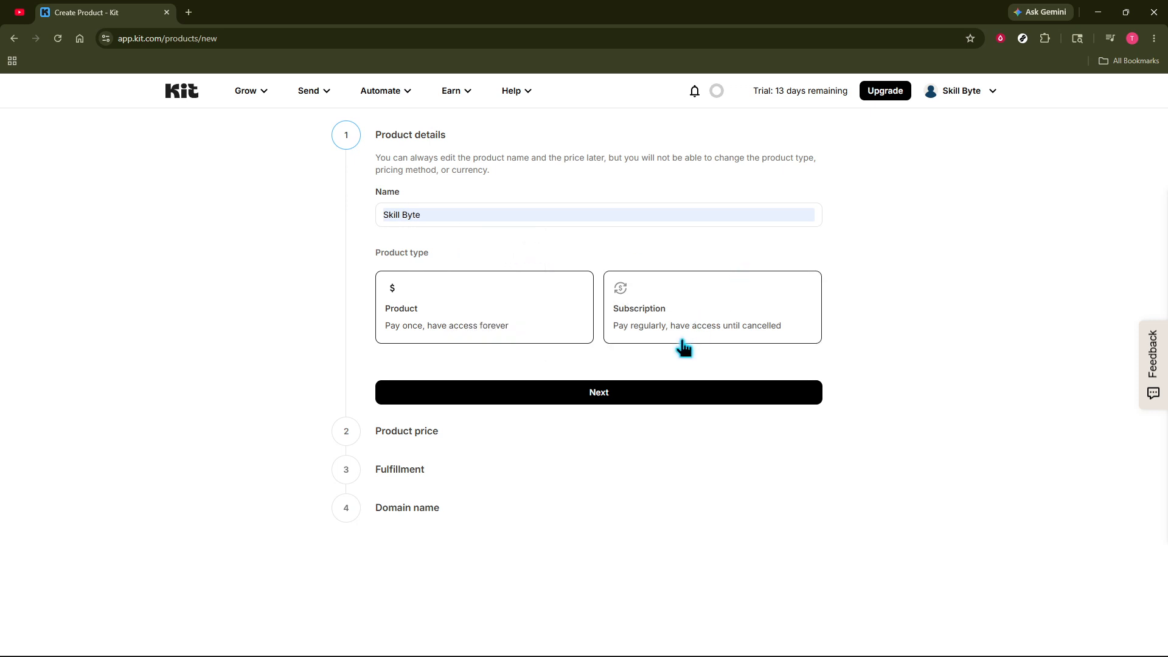
left_click(632, 396)
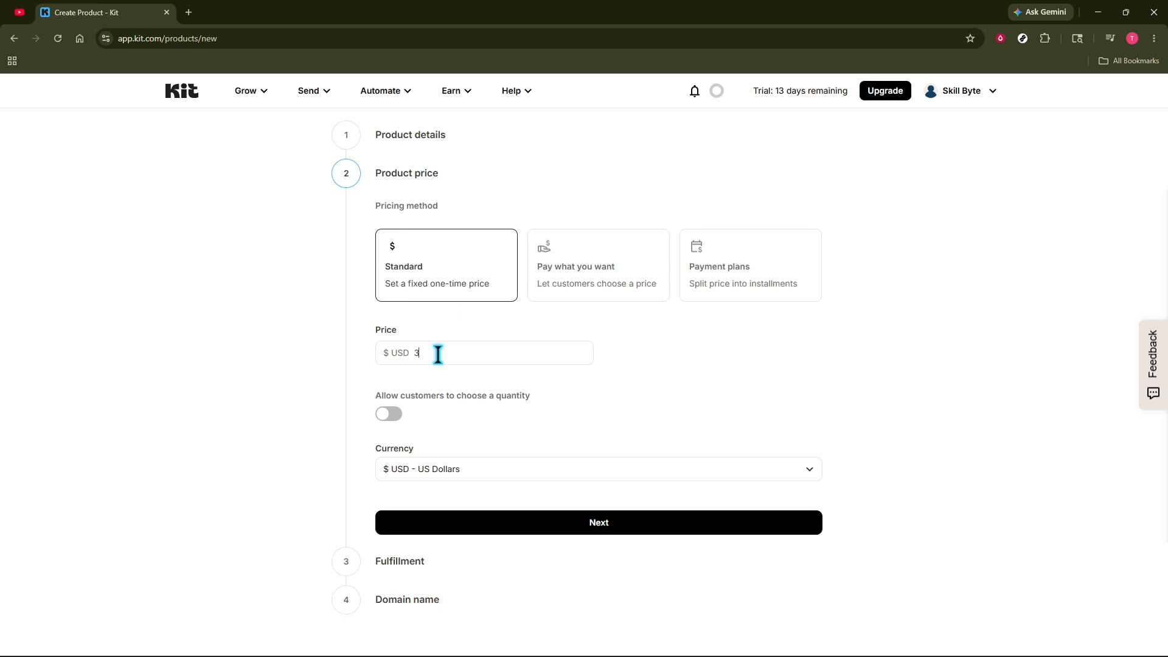
type("0")
left_click(577, 522)
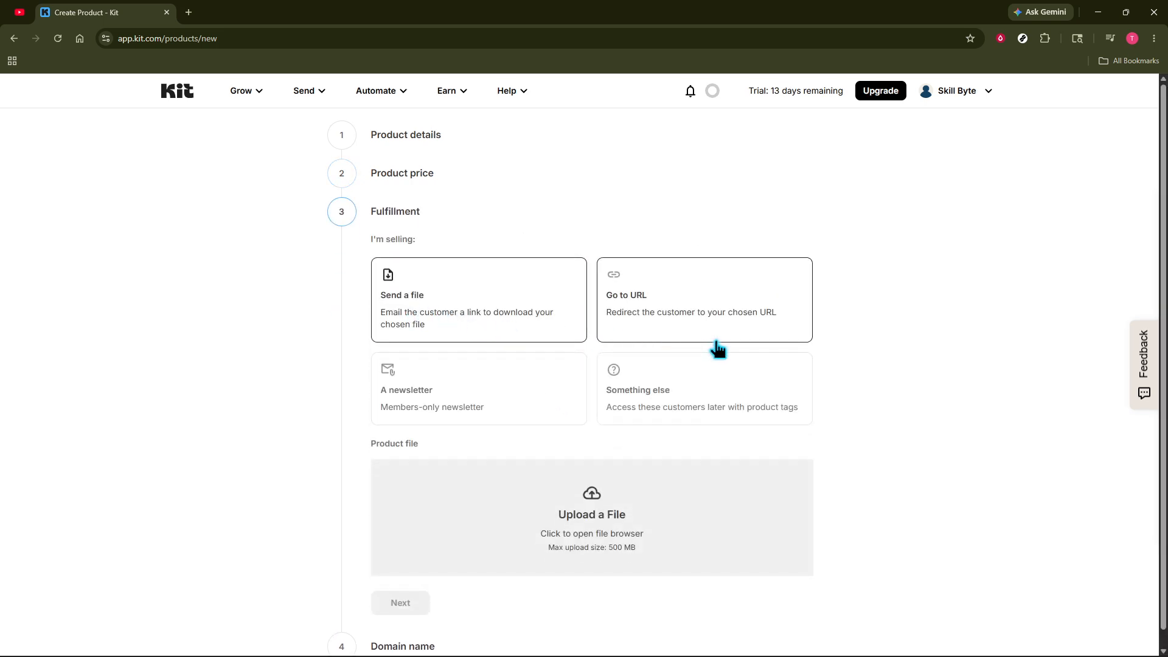
Set the product's fulfillment to Something else and create it with the suggested domain and page URL.
left_click(646, 394)
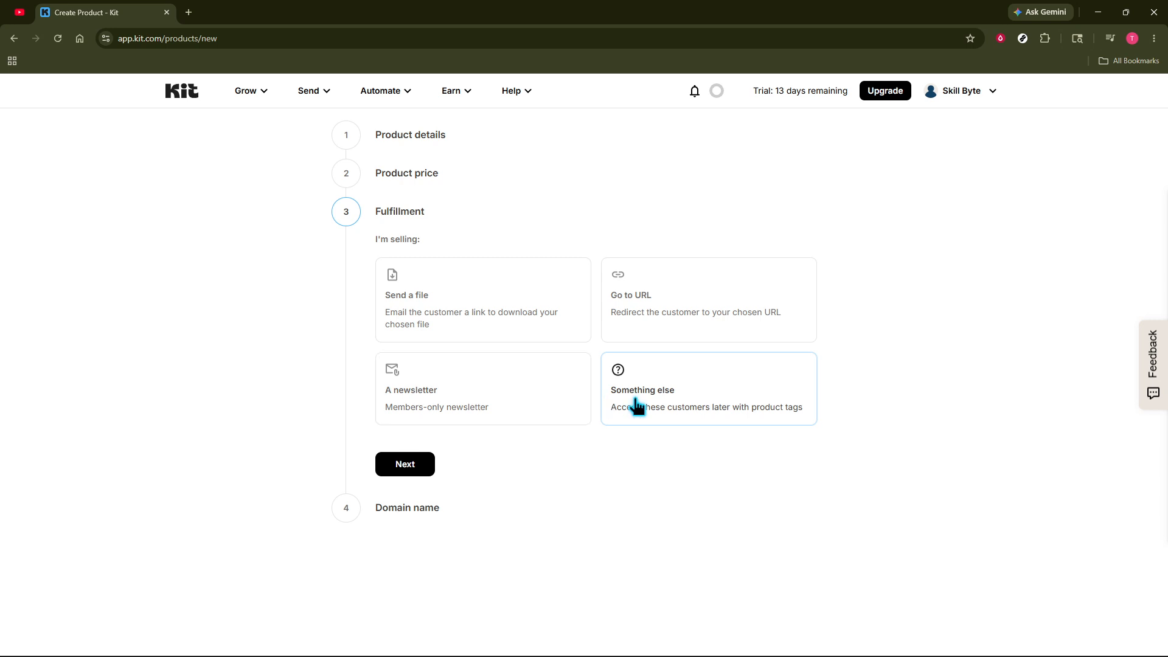
left_click(410, 465)
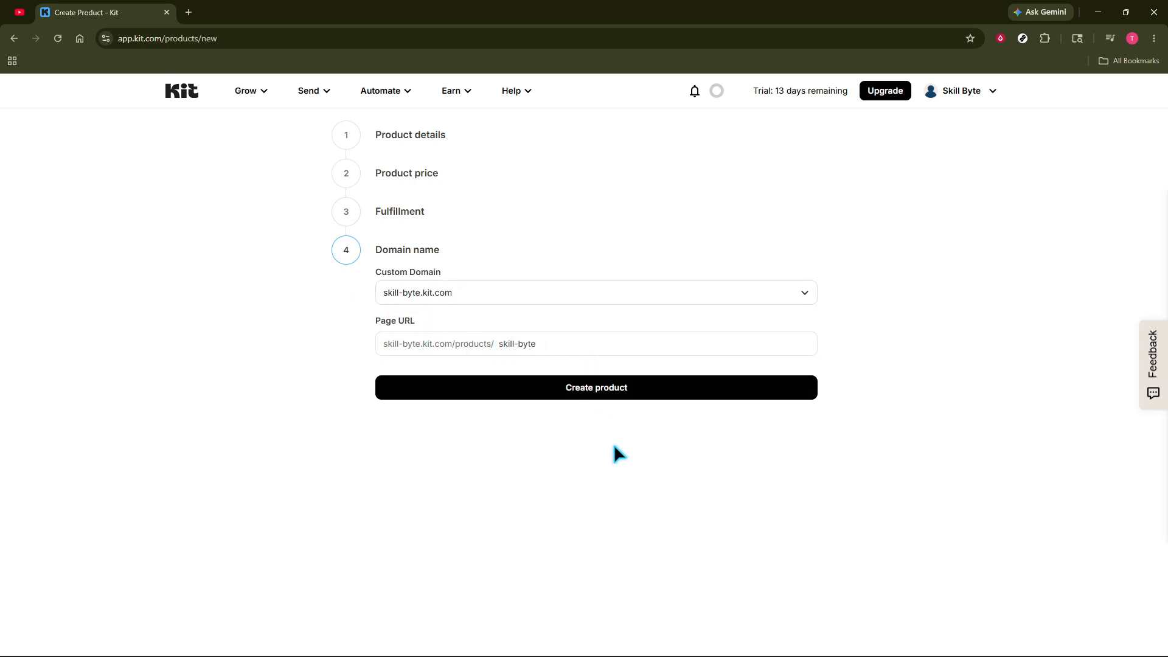
left_click(616, 390)
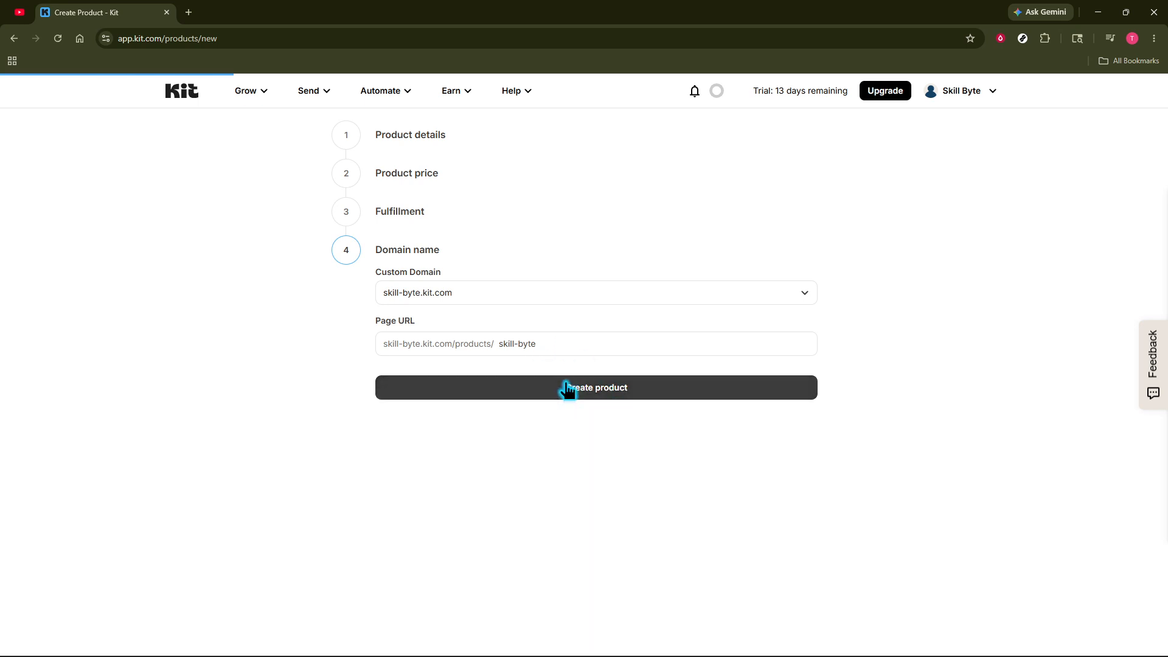
Create a new email sequence and rename it "Sample".
left_click(315, 97)
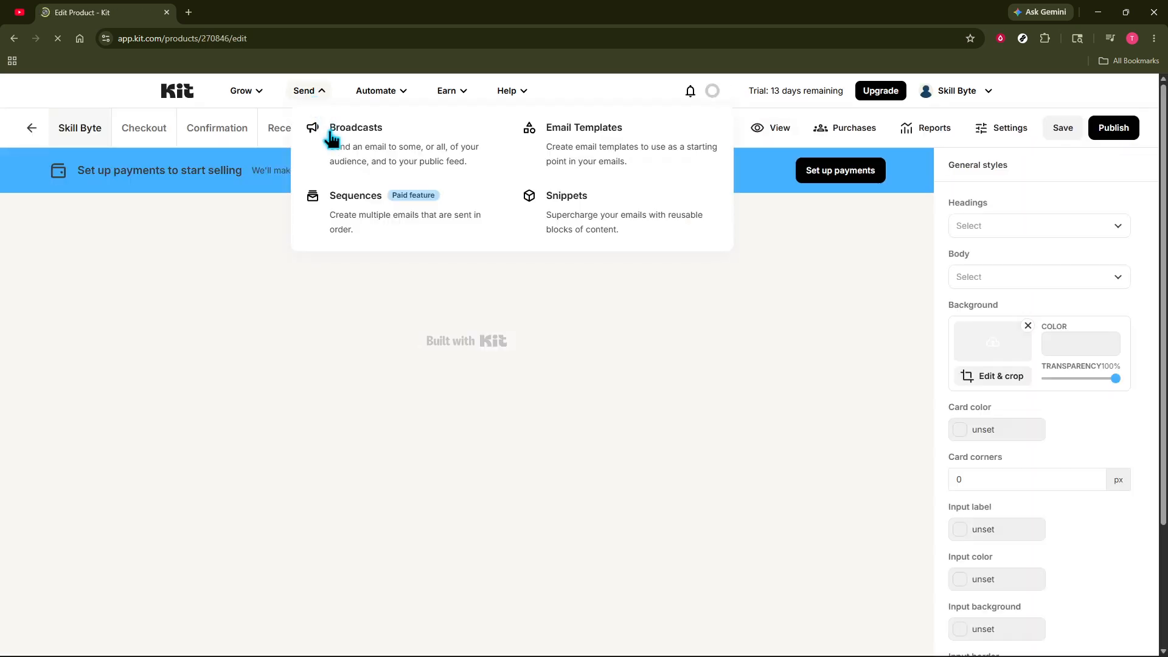
left_click(338, 193)
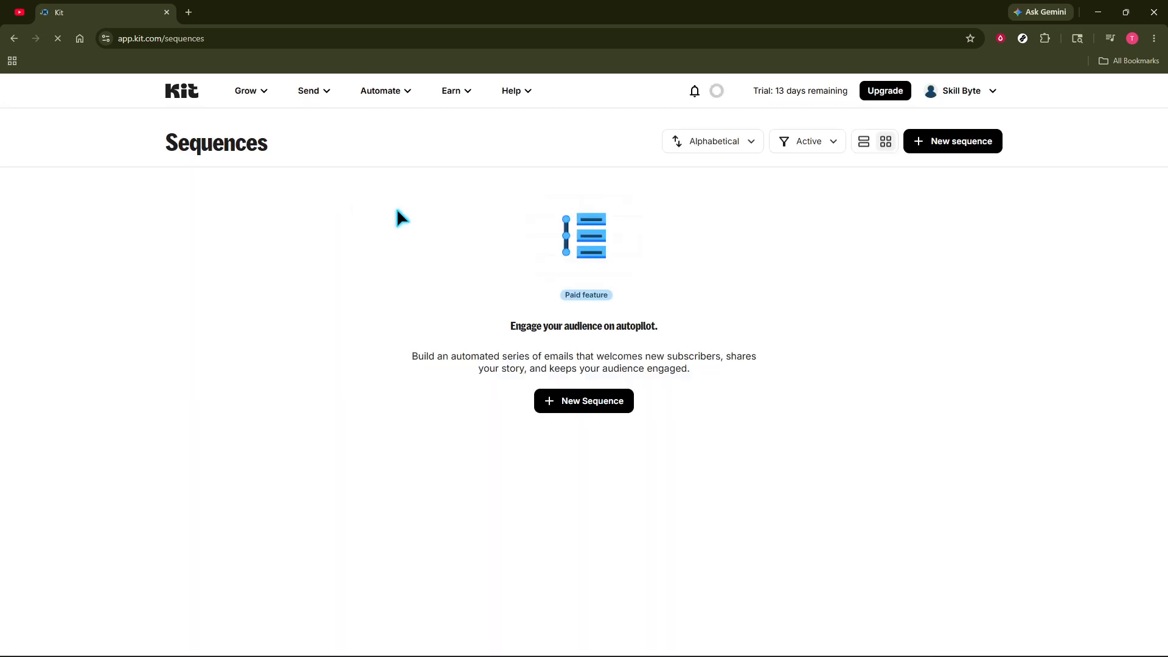
left_click(593, 401)
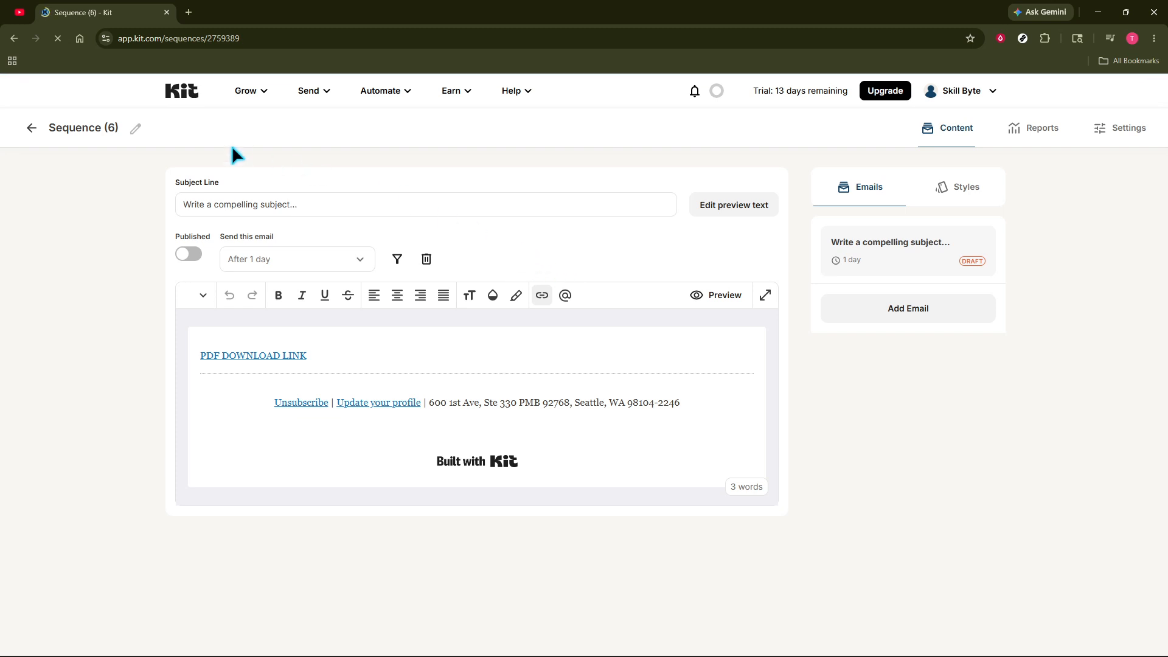
left_click(111, 129)
left_click_drag(111, 129, 37, 128)
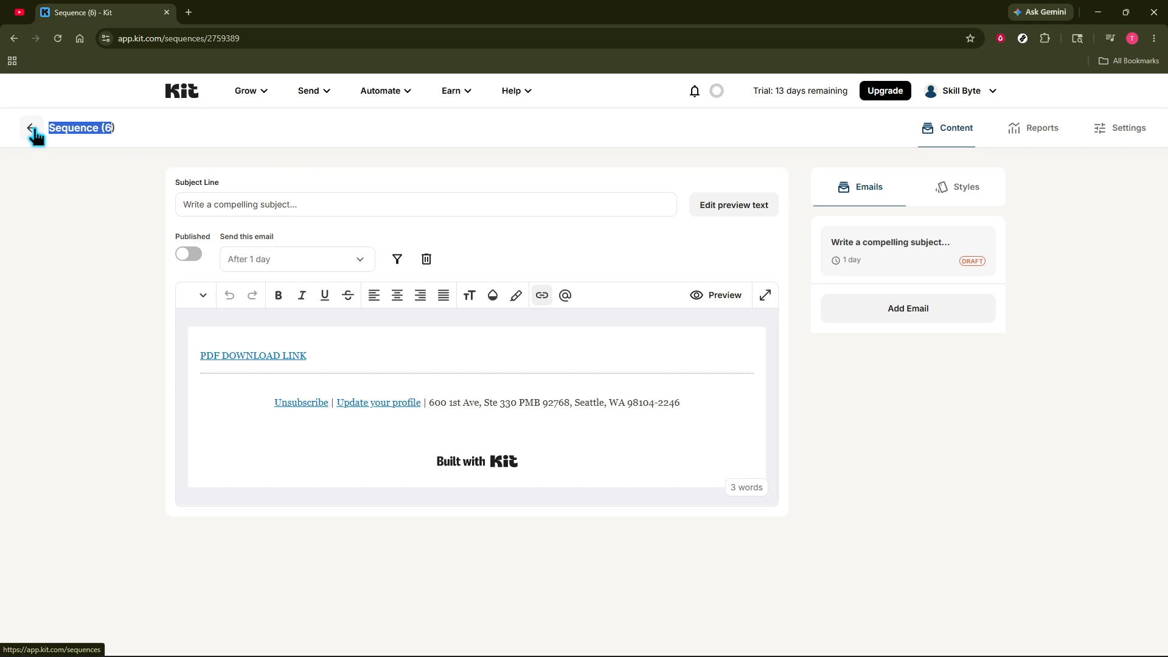
key("BackSpace")
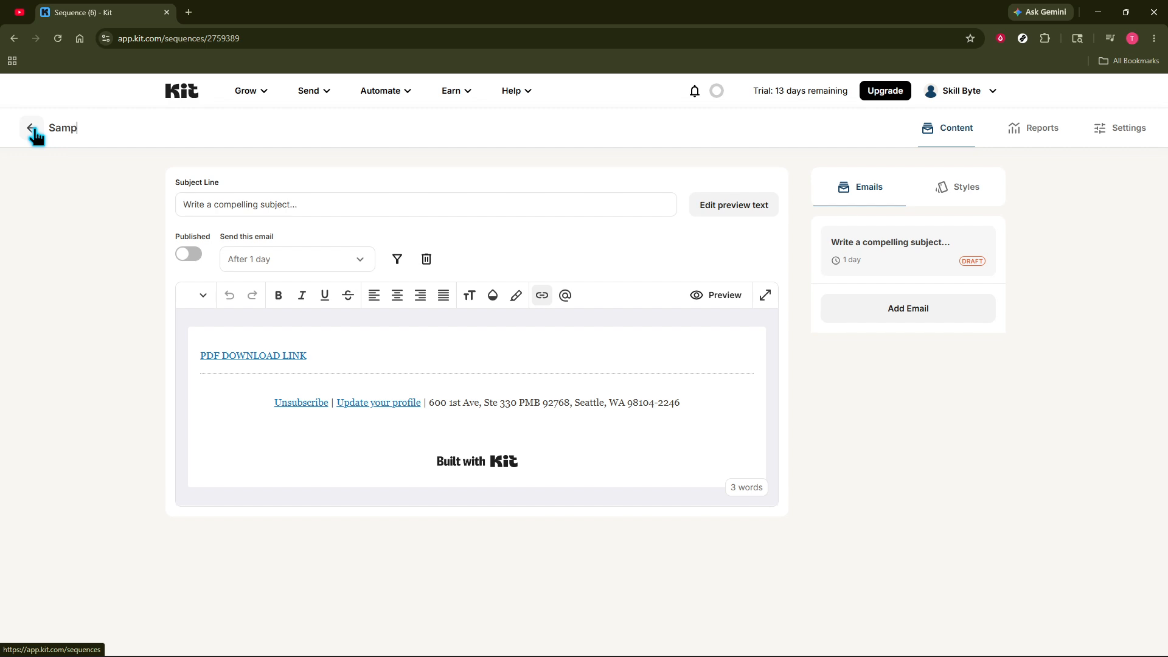
left_click(127, 305)
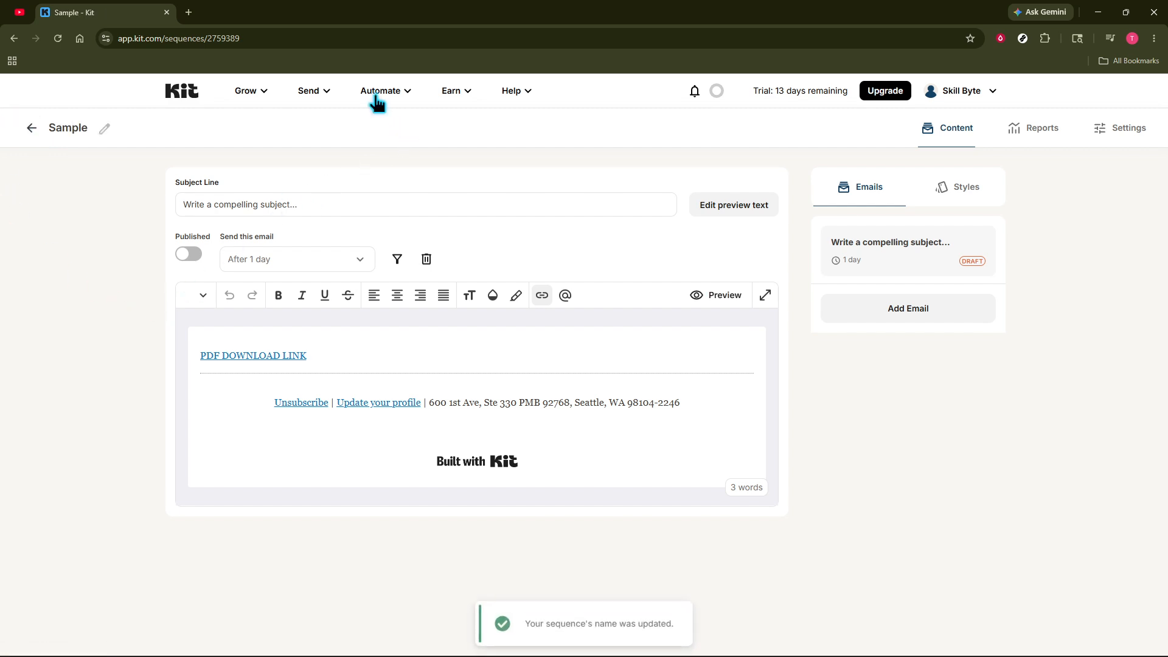
Create a new visual automation from scratch.
mouse_move(378, 100)
left_click(396, 128)
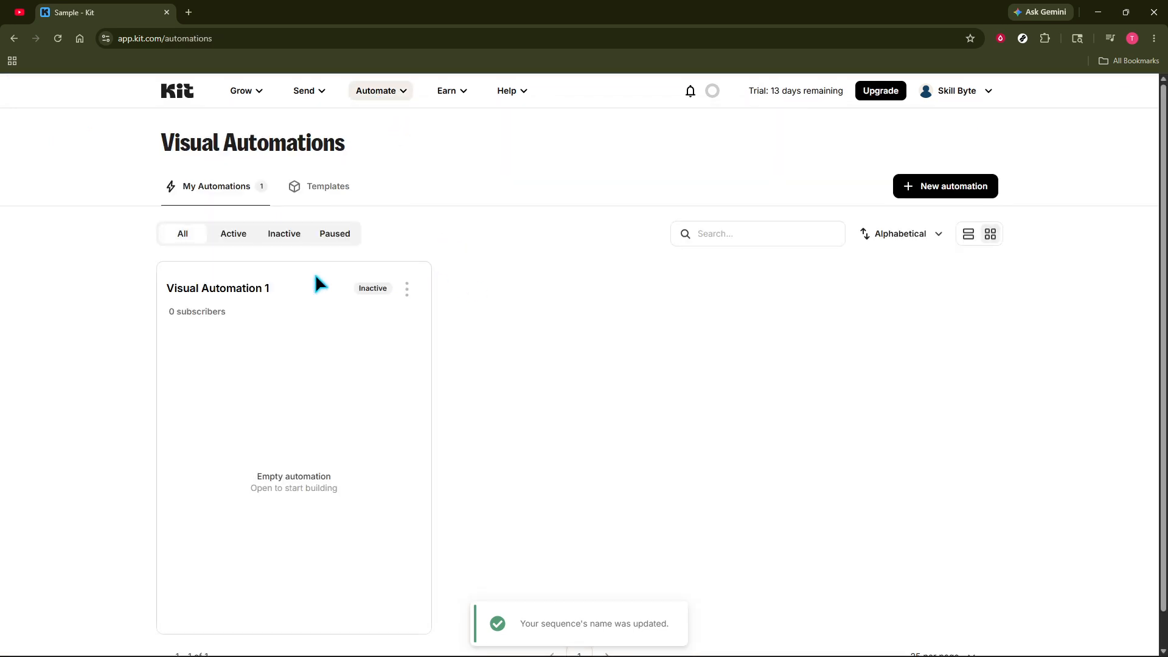
left_click(934, 186)
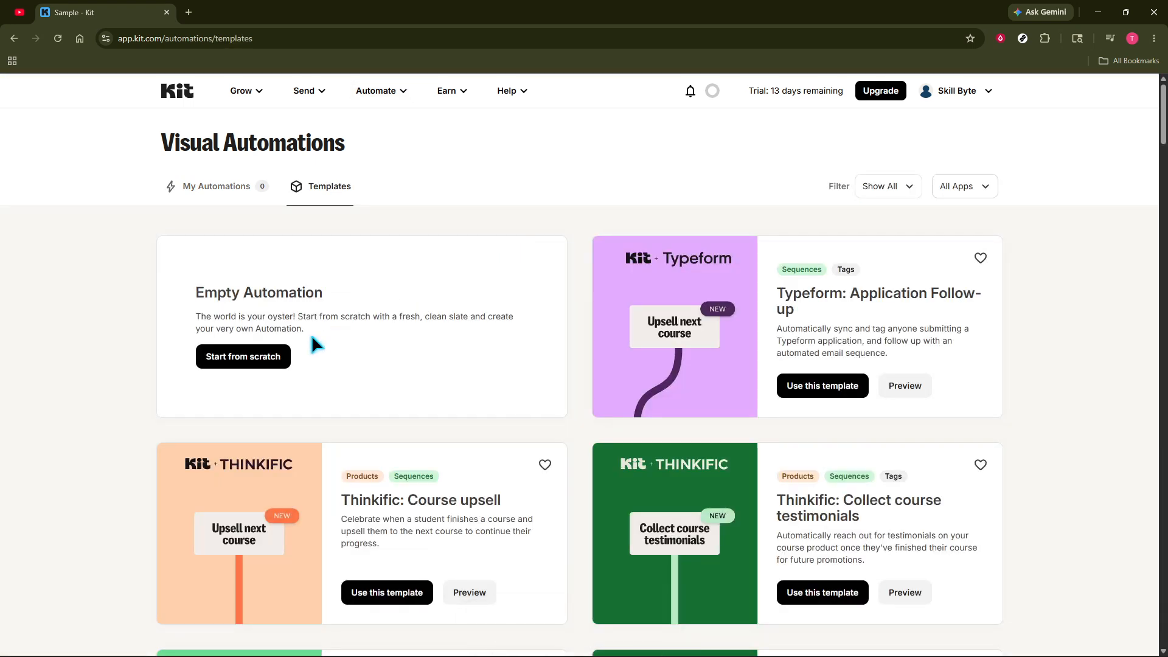
left_click(267, 356)
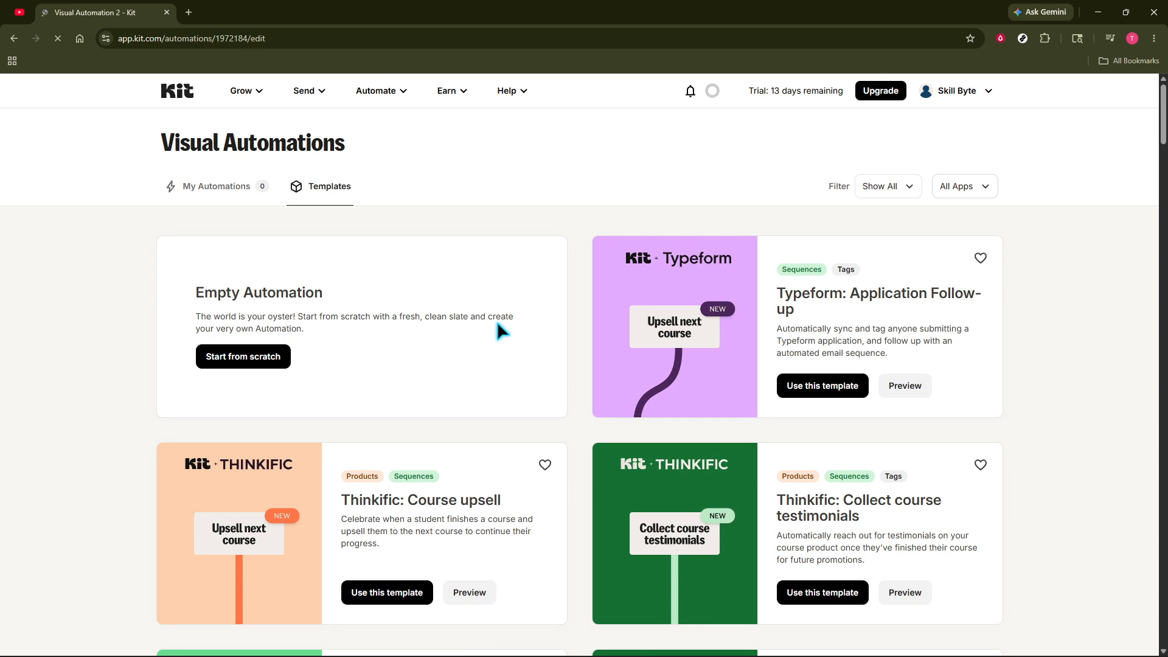
Add a Joins a form entry point to the automation, triggered by the Canyon landing page.
left_click(624, 285)
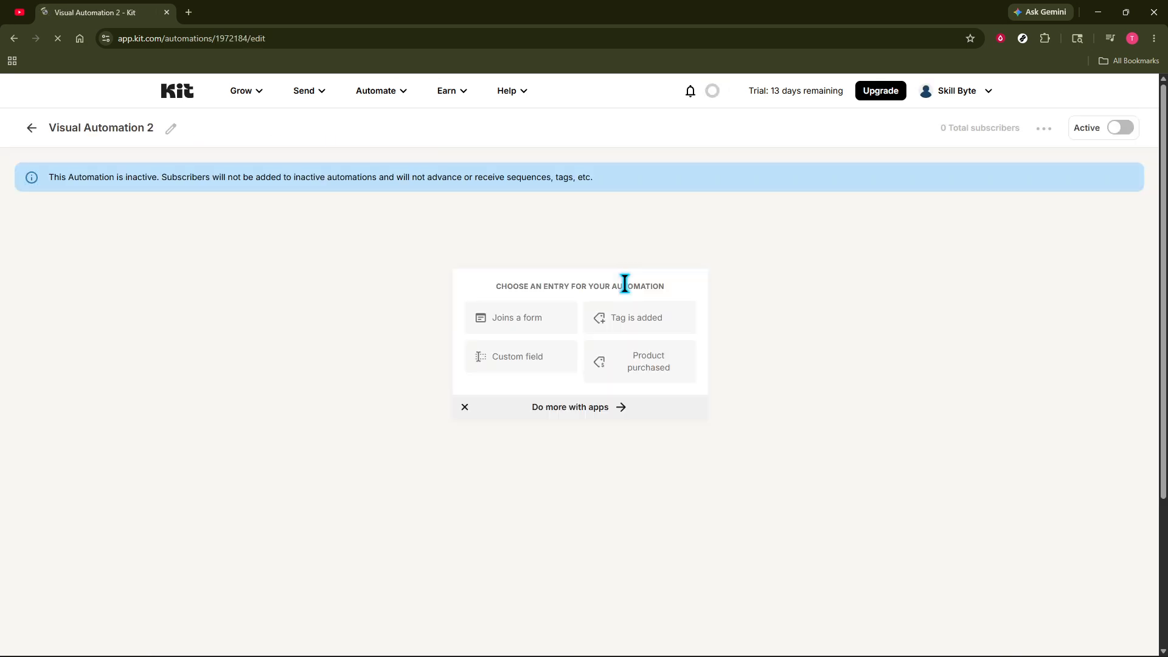
left_click(522, 319)
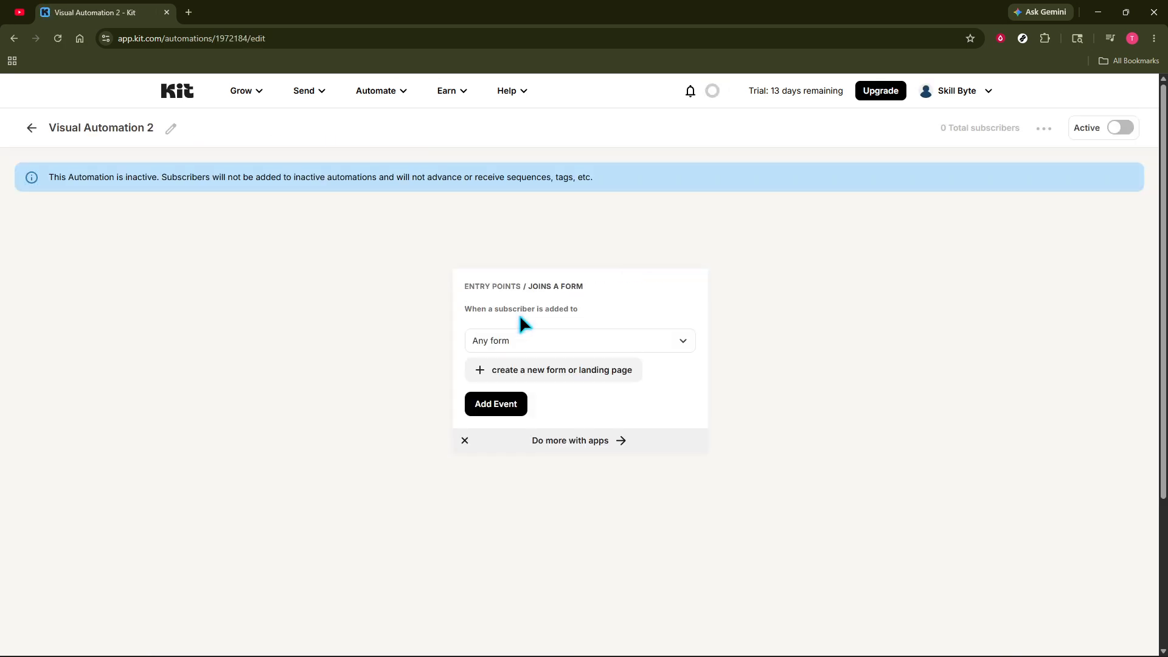
left_click(572, 348)
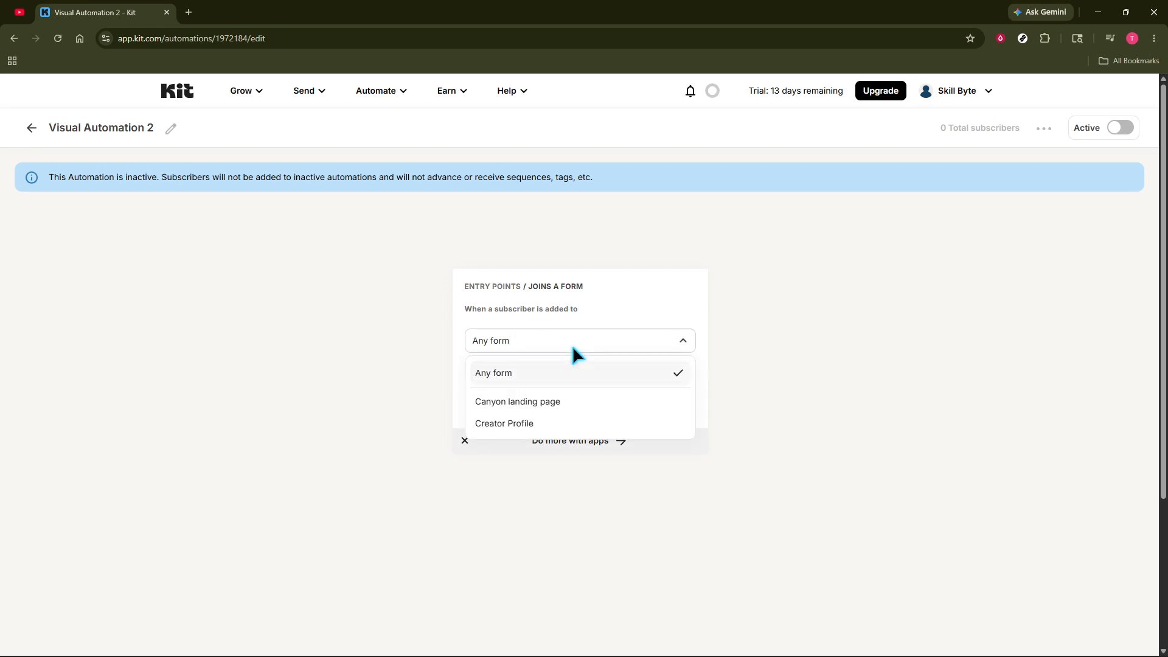
left_click(538, 403)
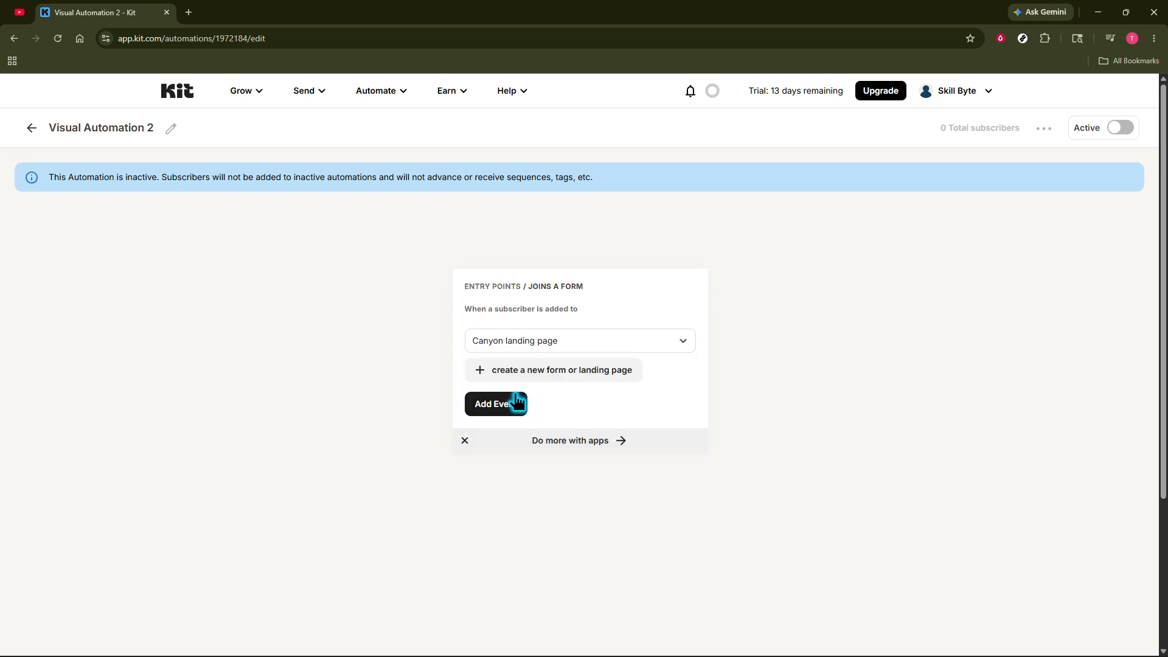
left_click(505, 409)
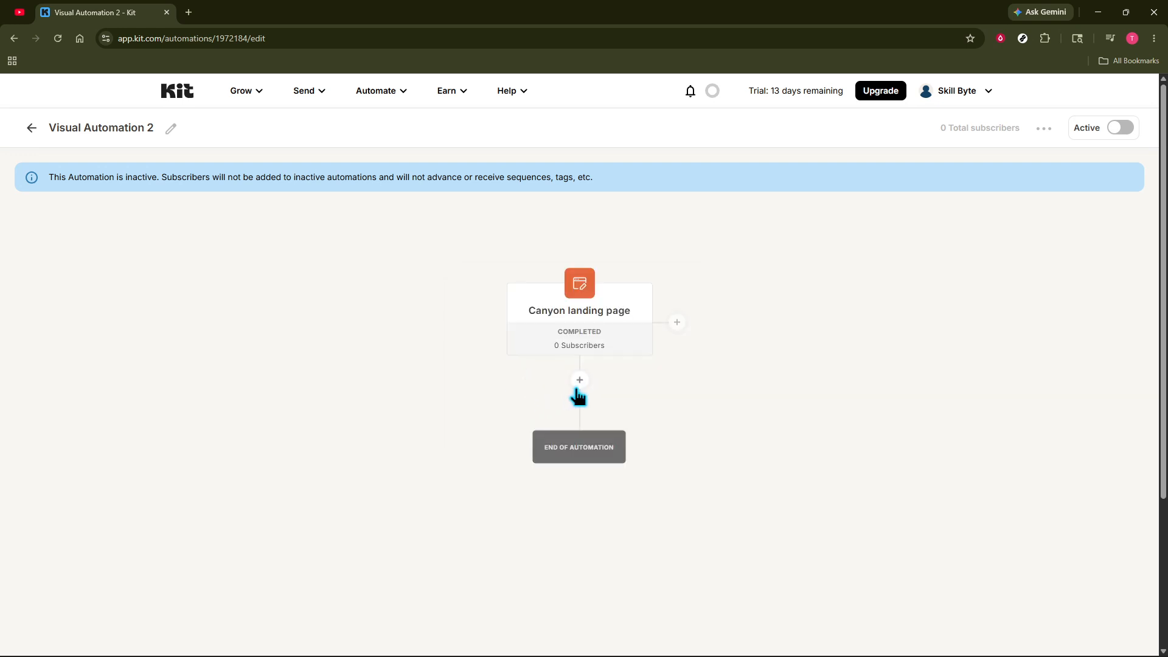
left_click(580, 381)
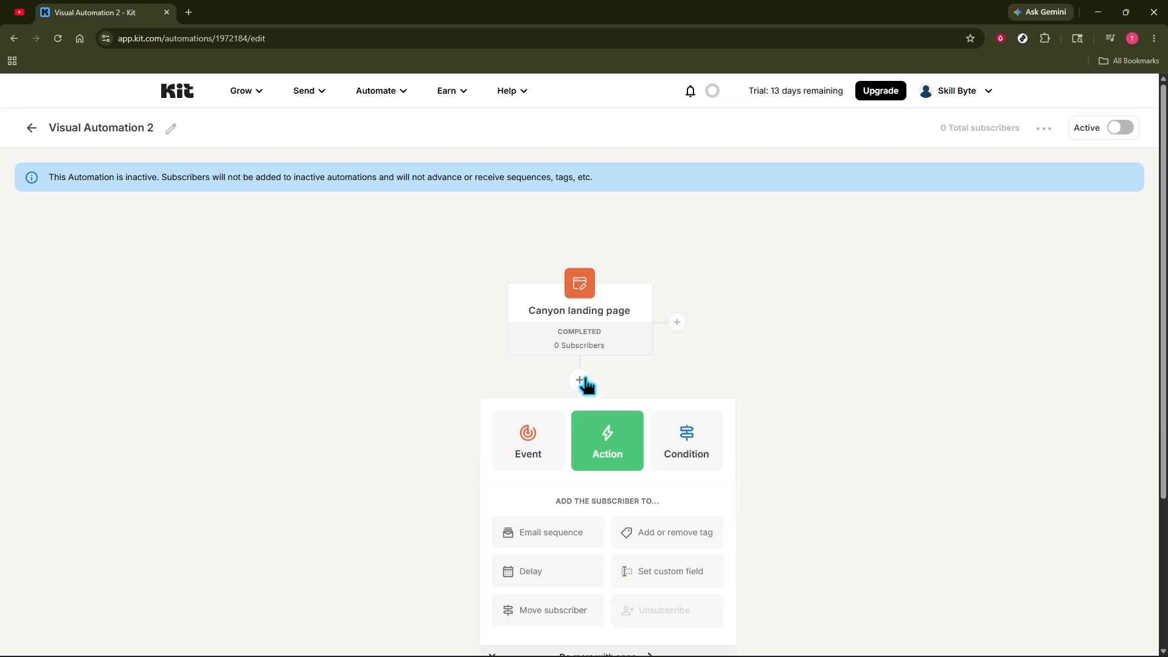
left_click(545, 536)
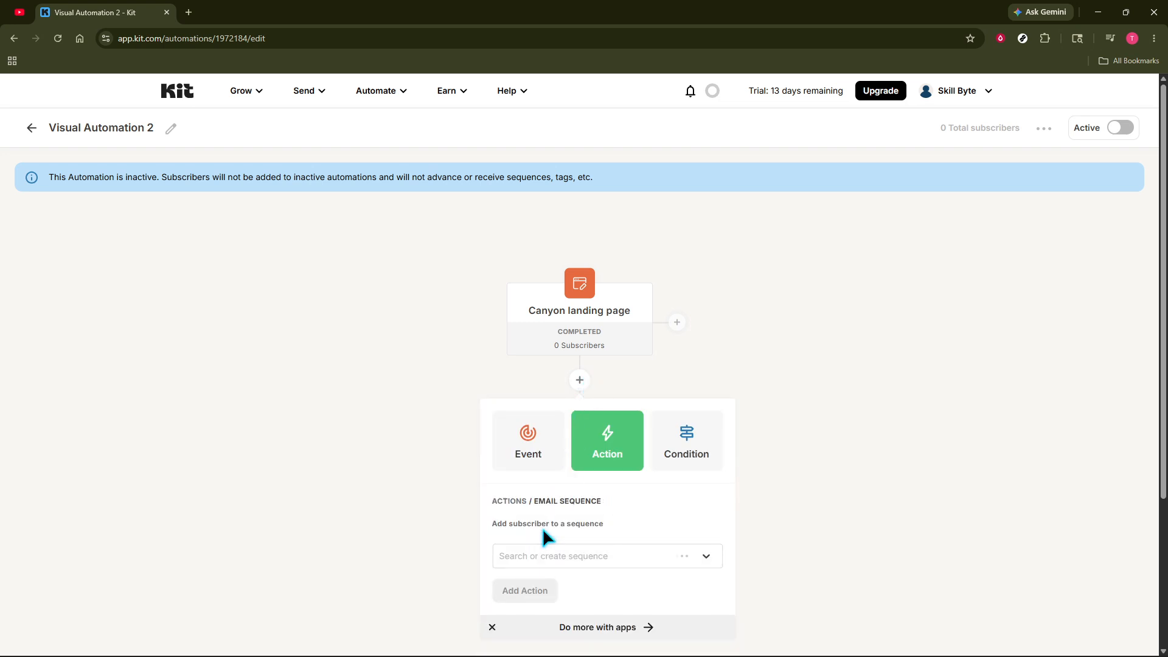
left_click(565, 556)
left_click(556, 585)
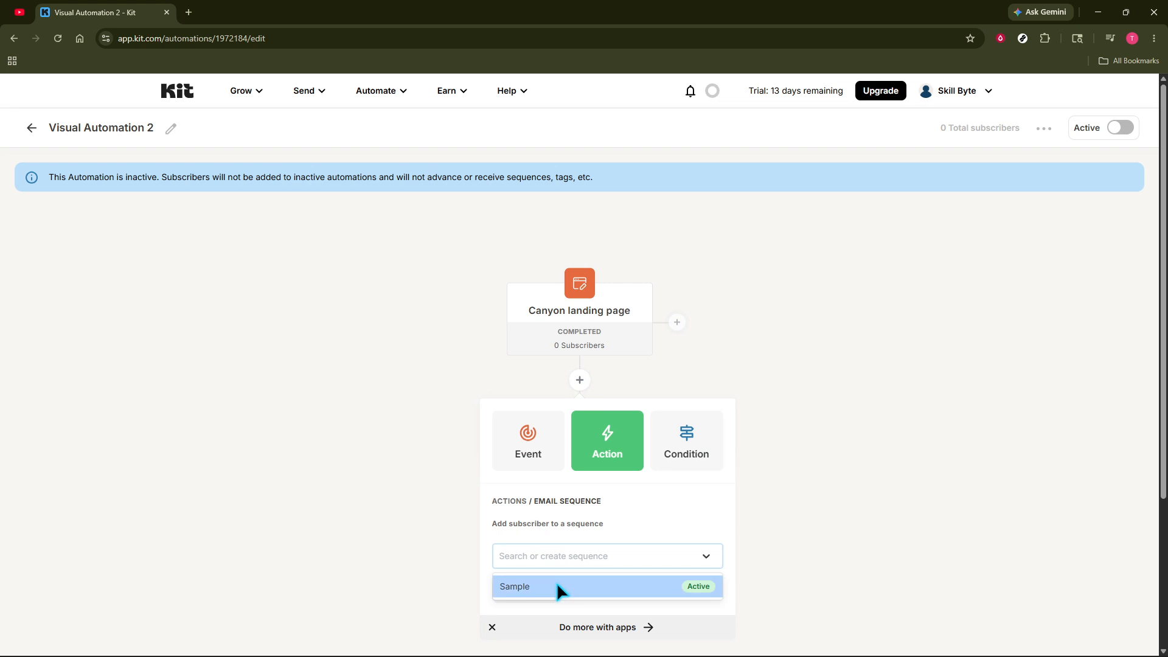
left_click(787, 495)
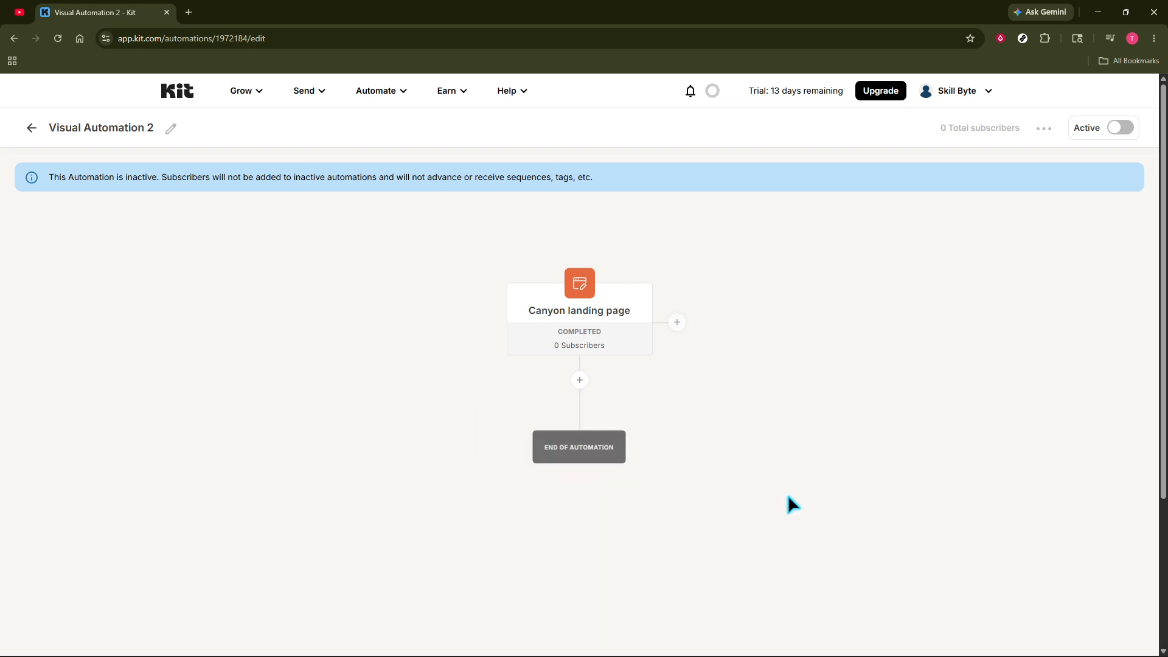
Add an Email sequence action using the Sample sequence below the Canyon landing page entry point and activate the automation.
left_click(576, 390)
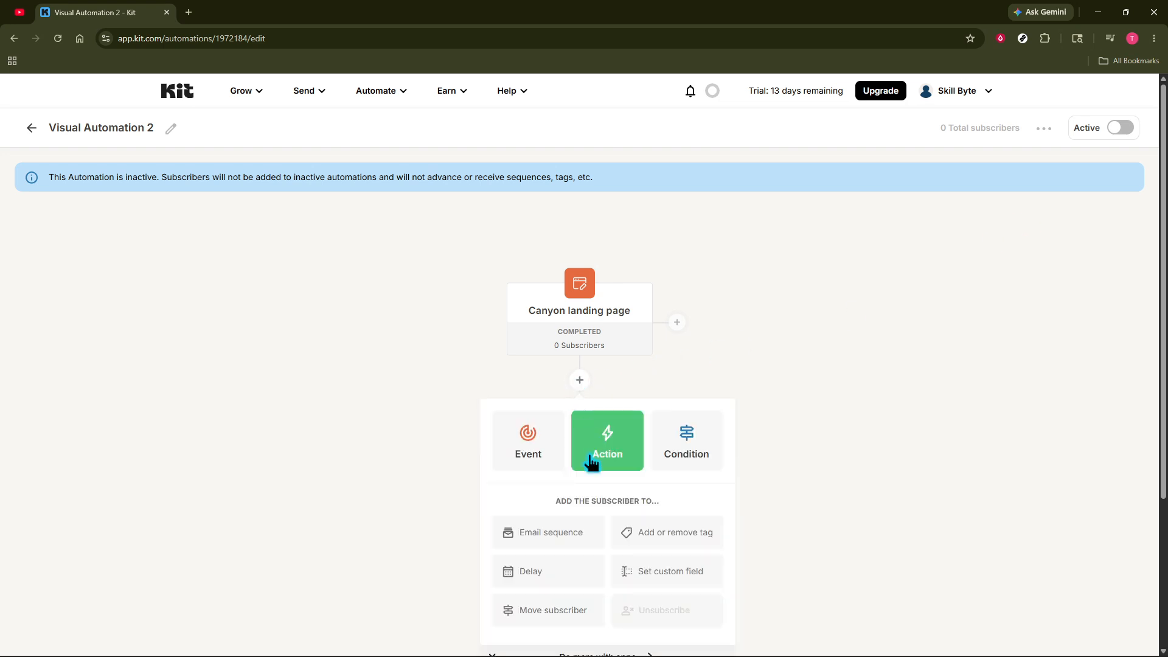
left_click(559, 534)
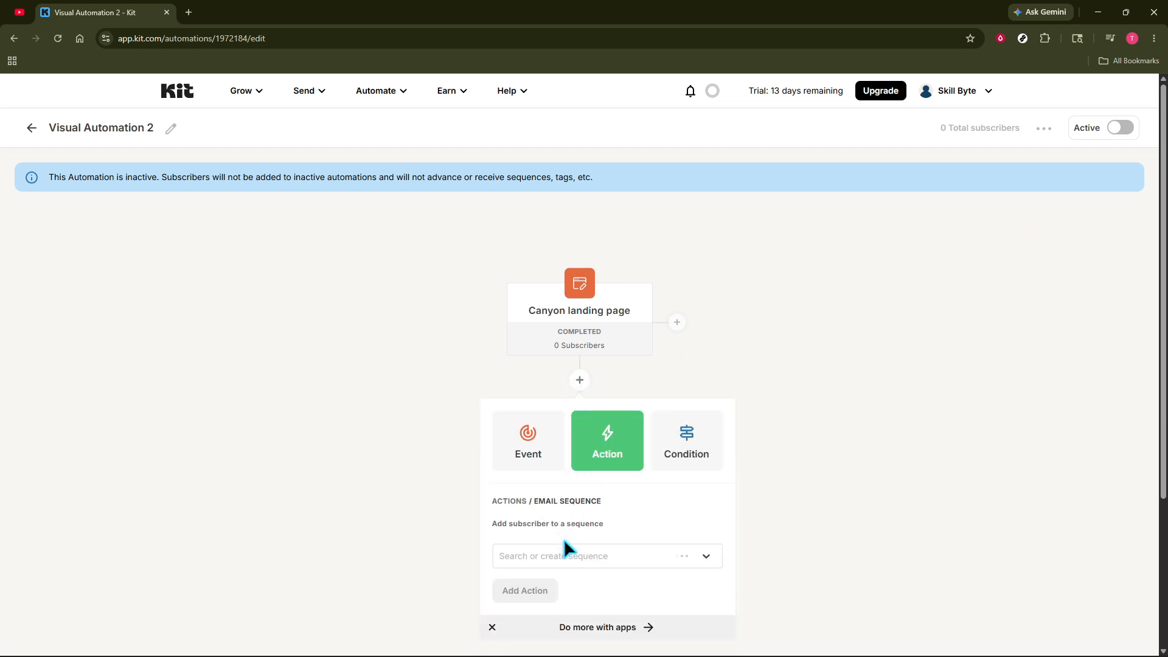
left_click(535, 559)
left_click(535, 584)
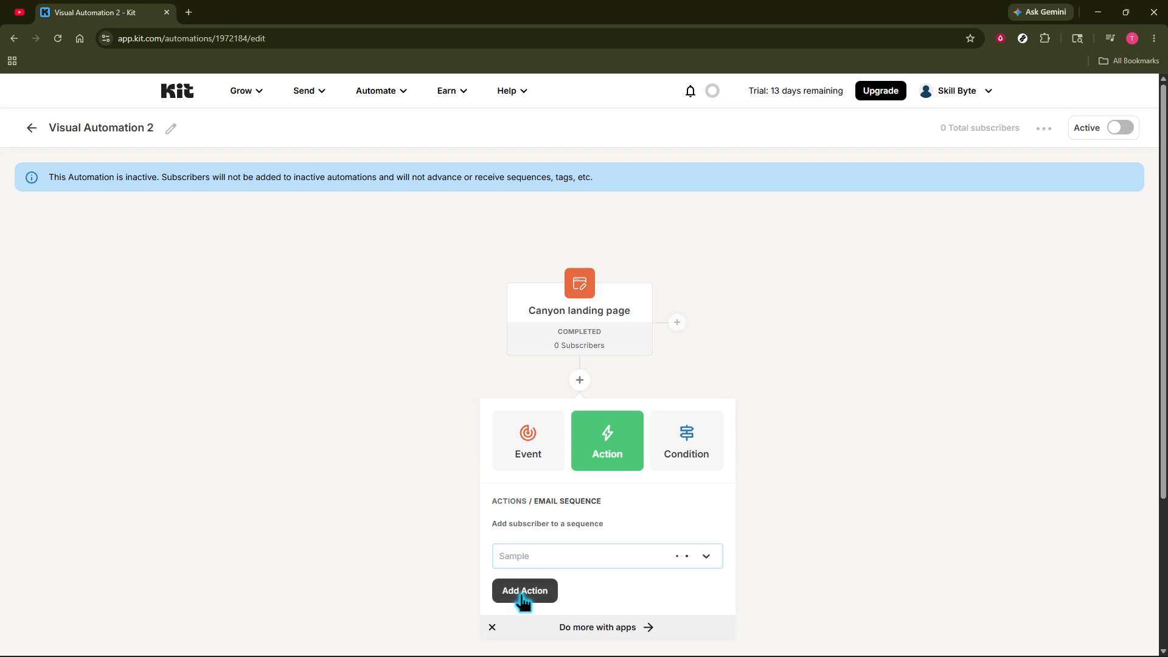
left_click(532, 590)
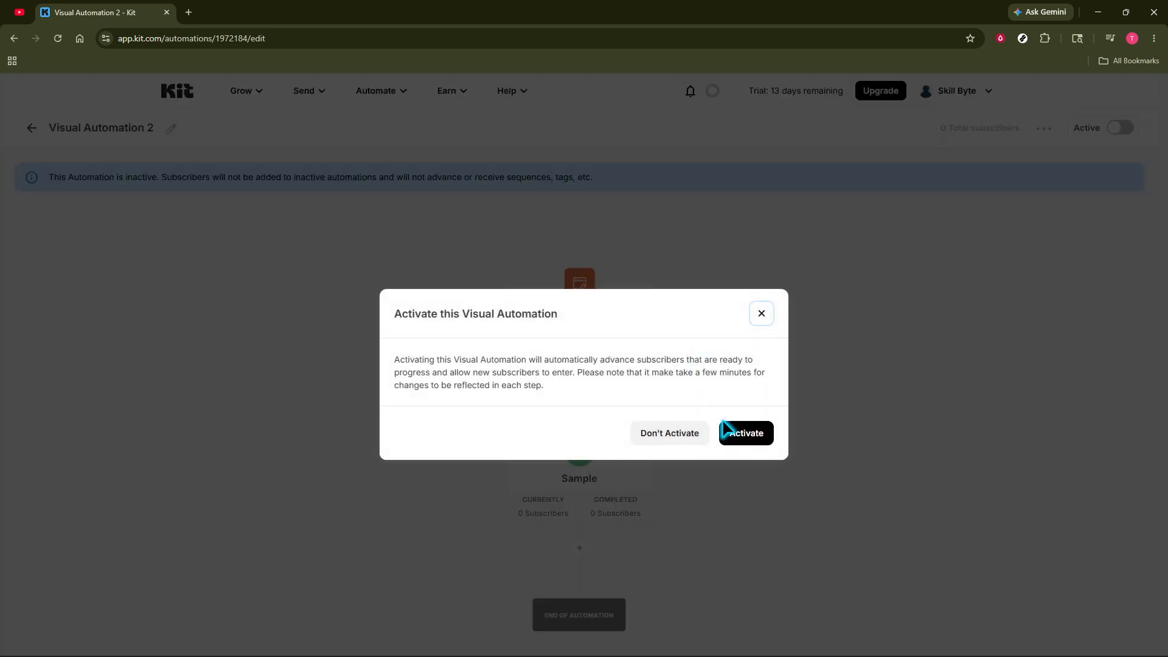
left_click(740, 436)
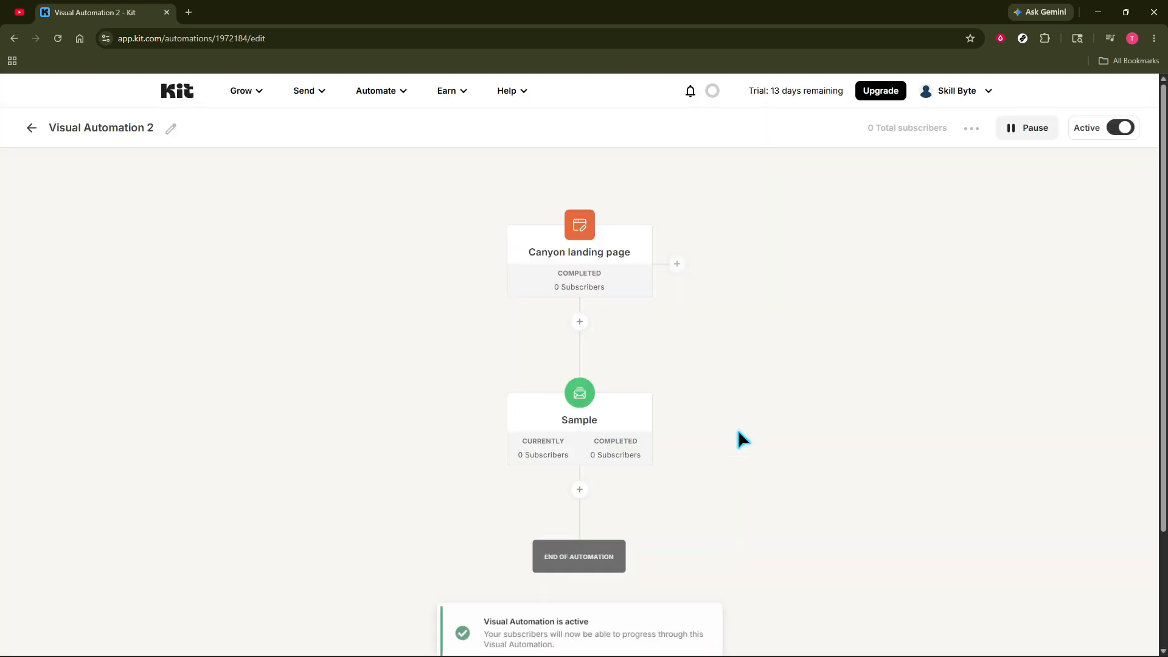